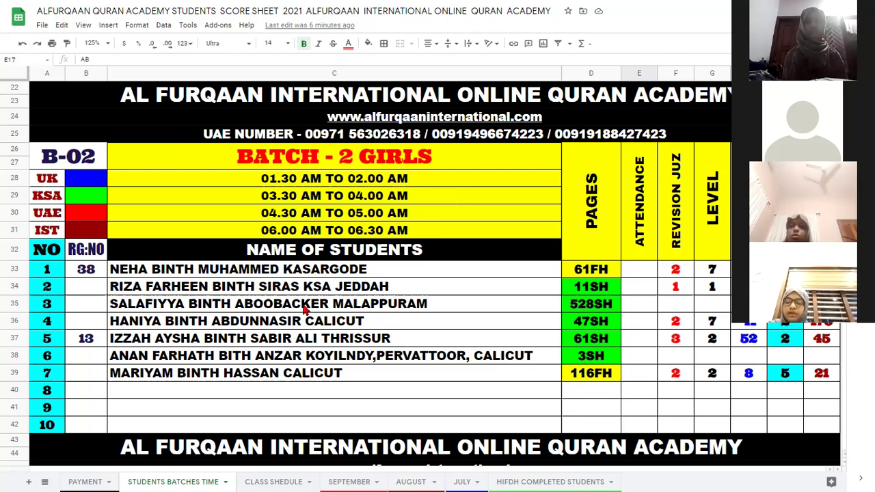
- Fill the seven student name cells C33:C39 of the Batch 2 Girls table with red
drag(424, 270, 461, 375)
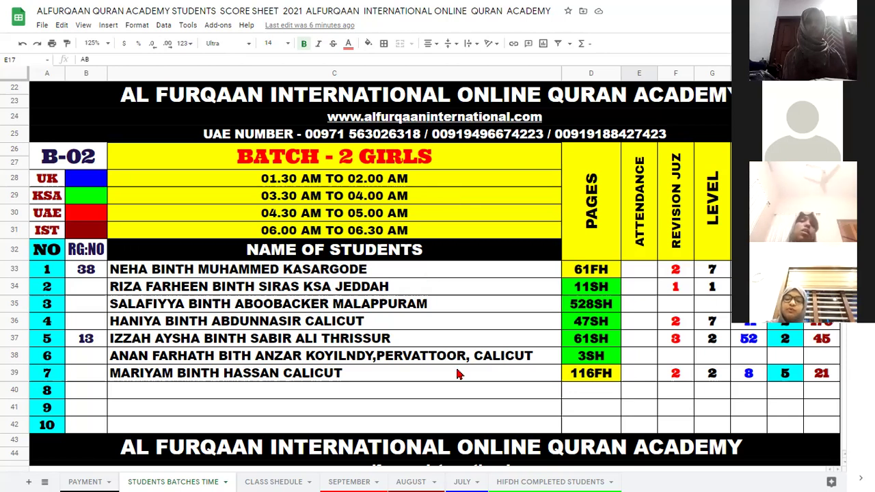
click(368, 45)
click(383, 91)
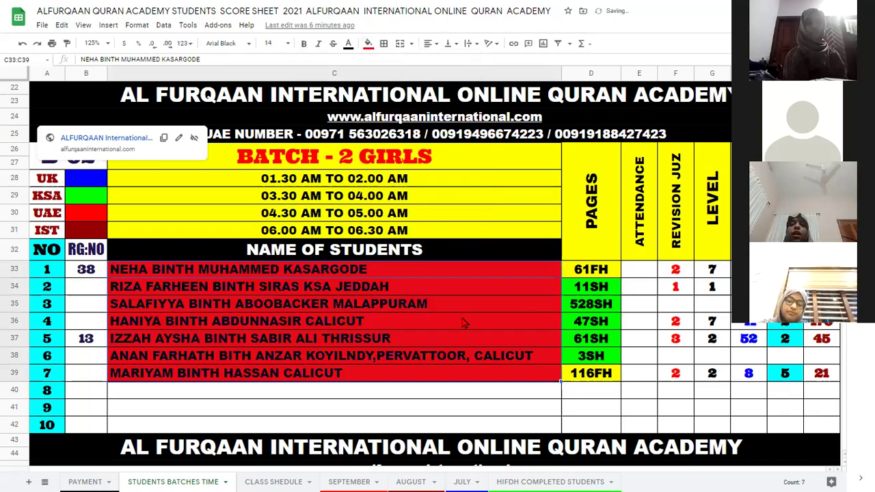
click(288, 324)
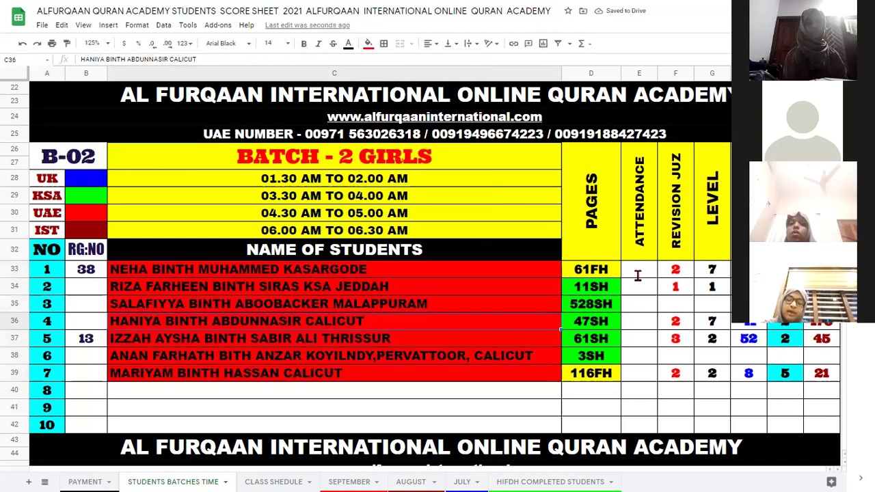
- Enter AB as the first student's attendance in E33 and copy it down through row 39
click(636, 274)
text(AB)
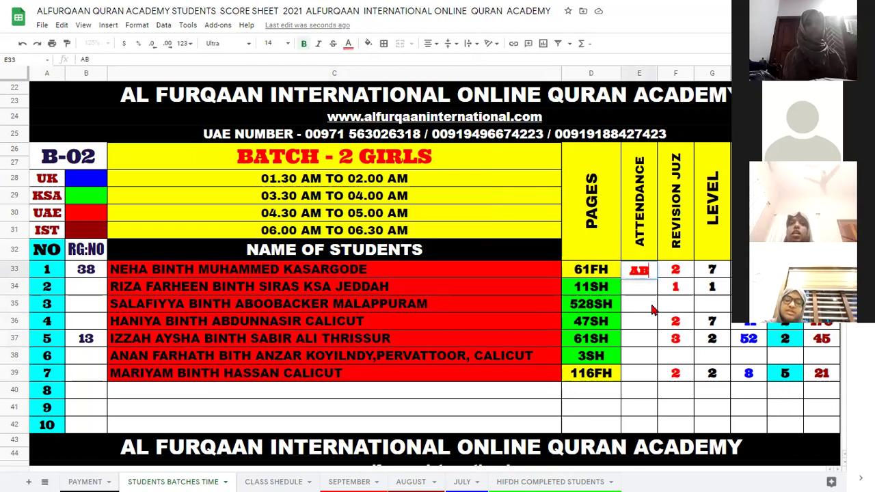
click(646, 277)
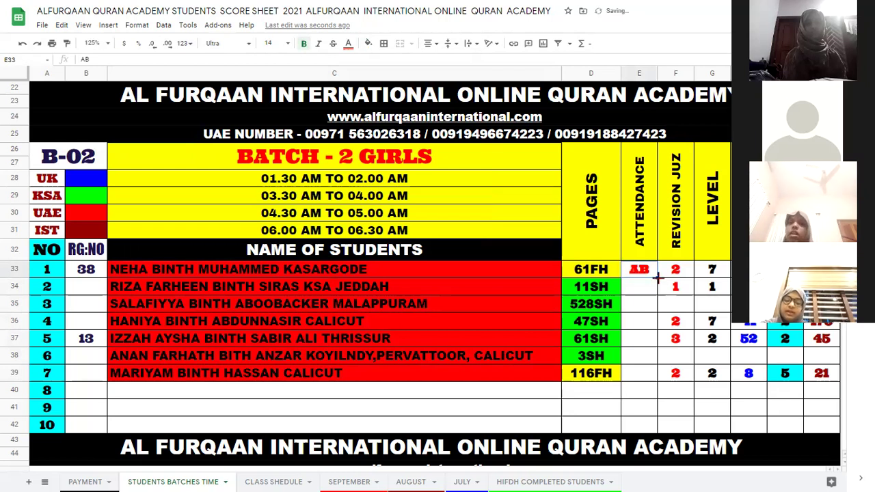
drag(655, 277, 641, 332)
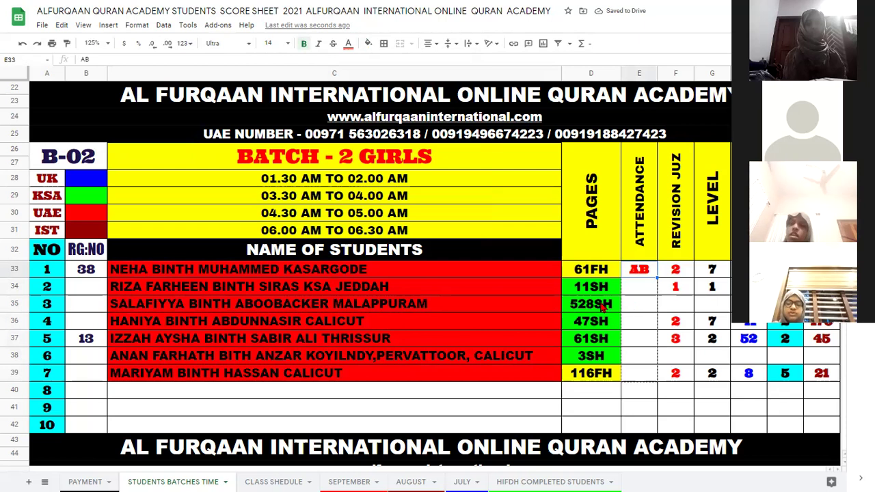
- Clear the attendance marks of students 3 and 4 in cells E35 and E36
click(636, 309)
key(Delete)
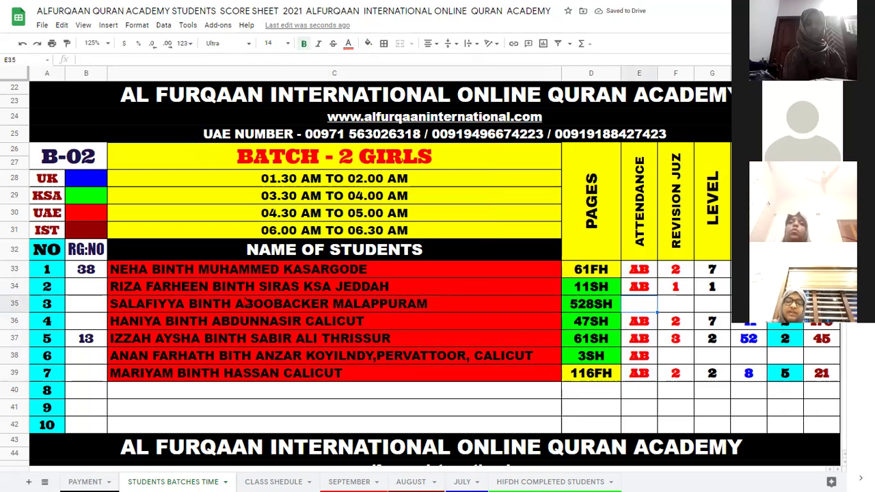
click(648, 325)
key(Delete)
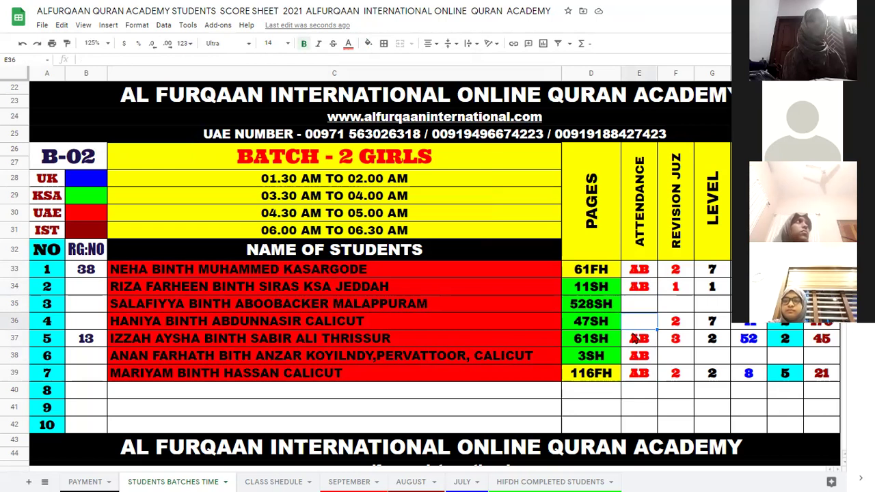
- Change the pages entry of student 3 in D35 to 529SH
click(589, 304)
double_click(589, 304)
key(BackSpace)
text(9)
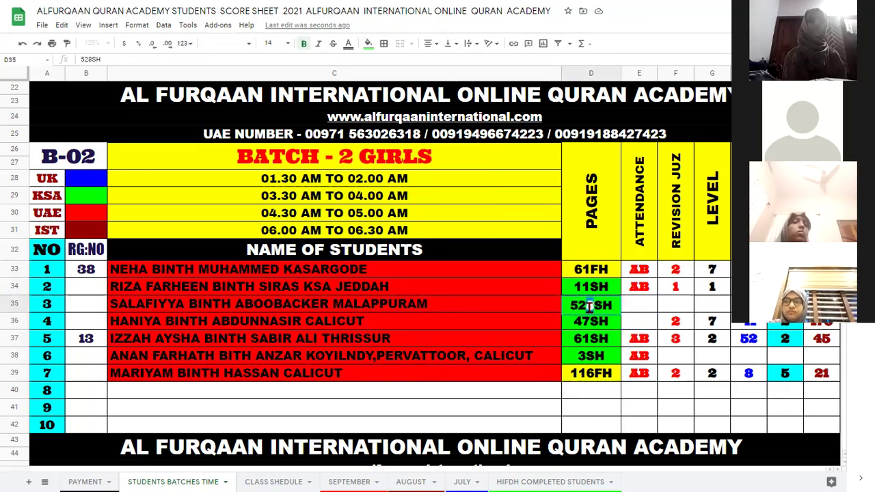
click(600, 351)
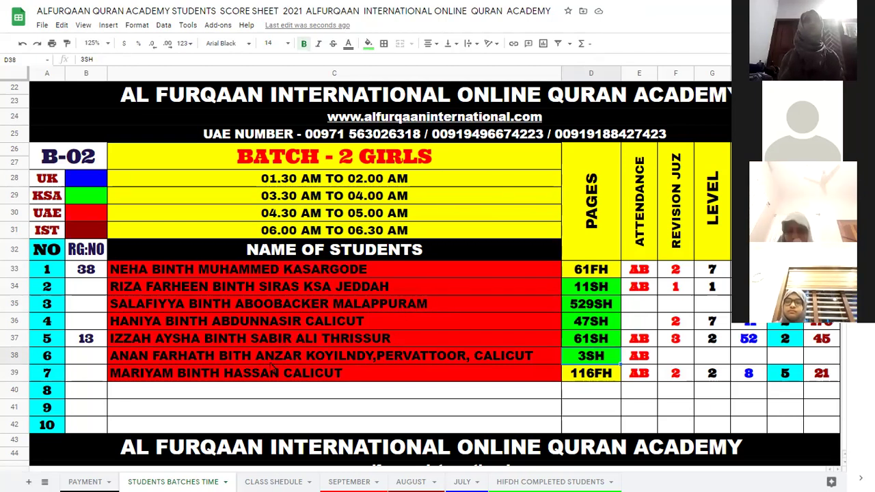
- Change the fill colour of student 3's name cell C35 to white
click(254, 308)
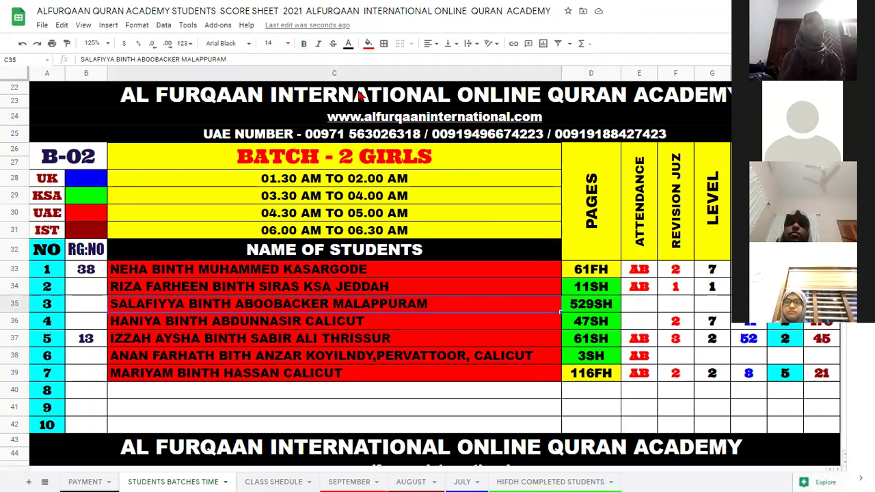
click(368, 43)
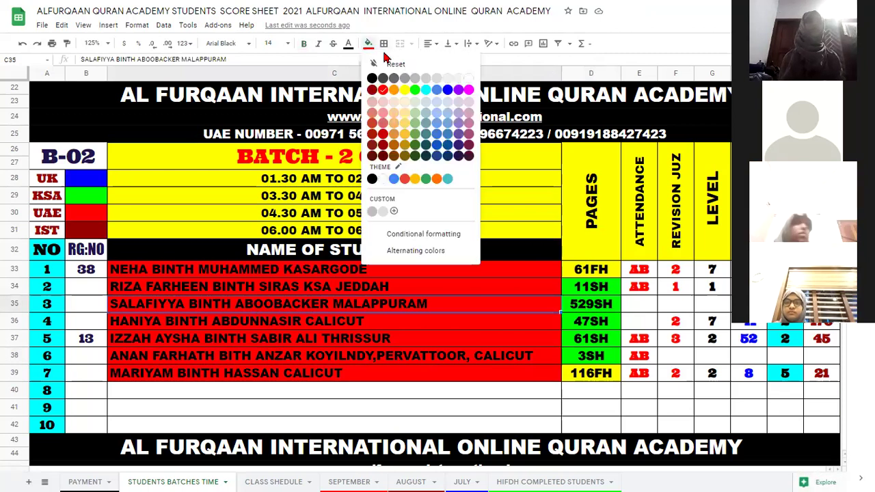
click(469, 78)
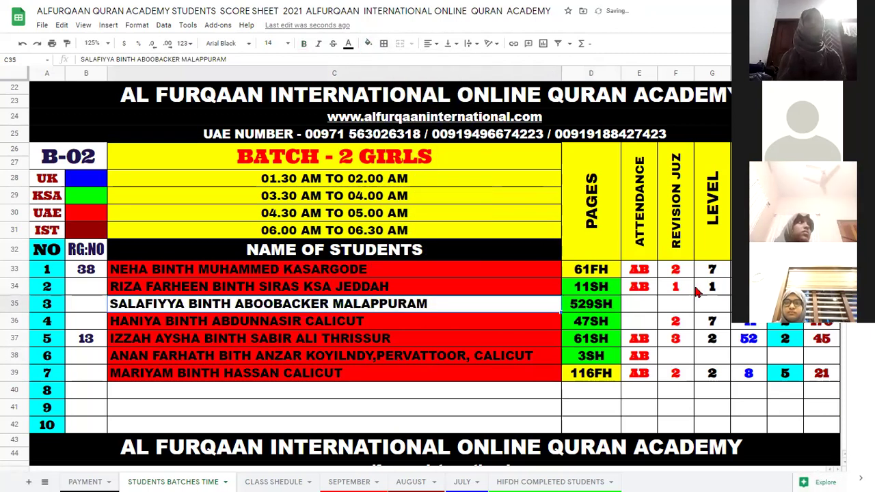
click(636, 309)
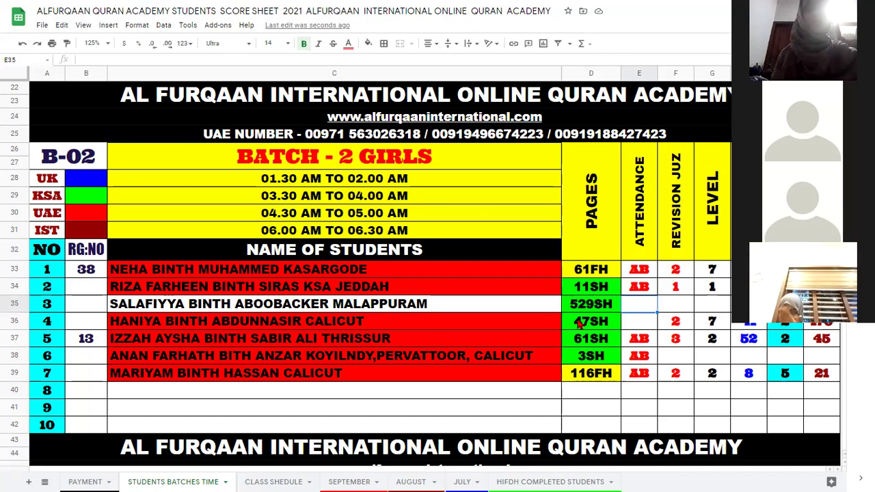
- Change student 4's pages entry in D36 to 48FH and fill that cell with yellow
double_click(581, 322)
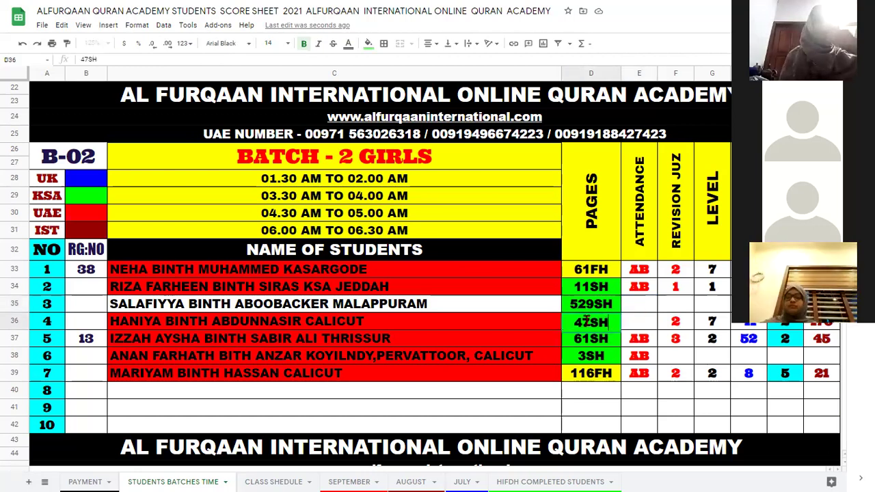
key(BackSpace)
key(BackSpace)
key(BackSpace)
text(8H)
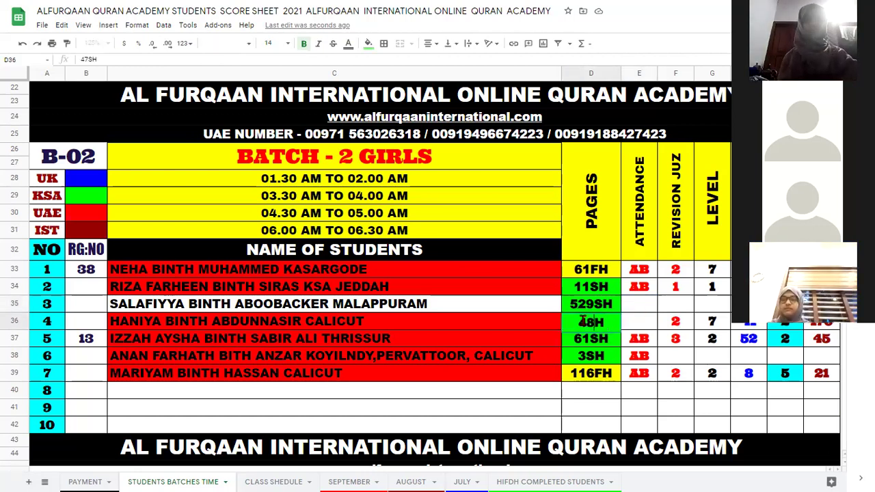
text(F)
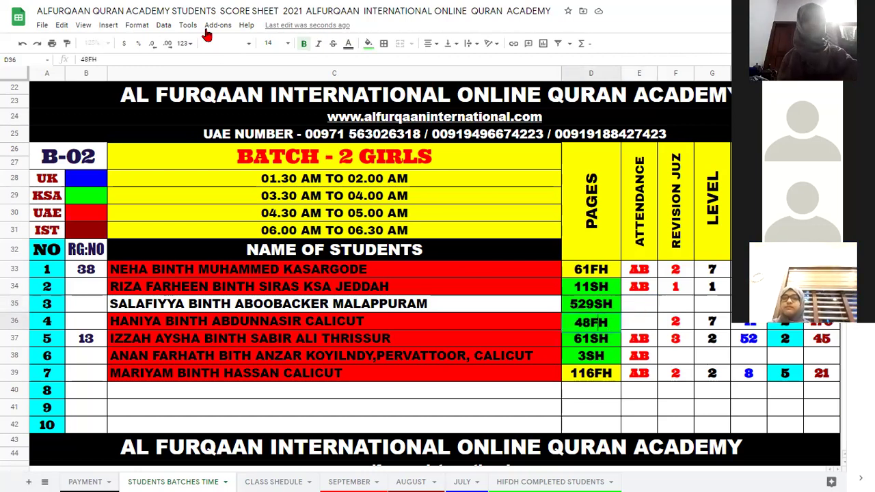
click(368, 43)
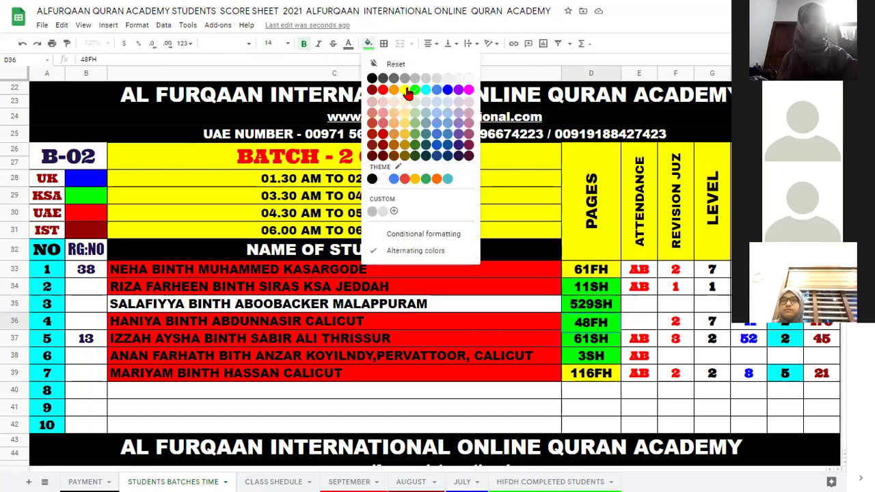
click(405, 333)
- Change the fill colour of student 4's name cell C36 to white
click(403, 323)
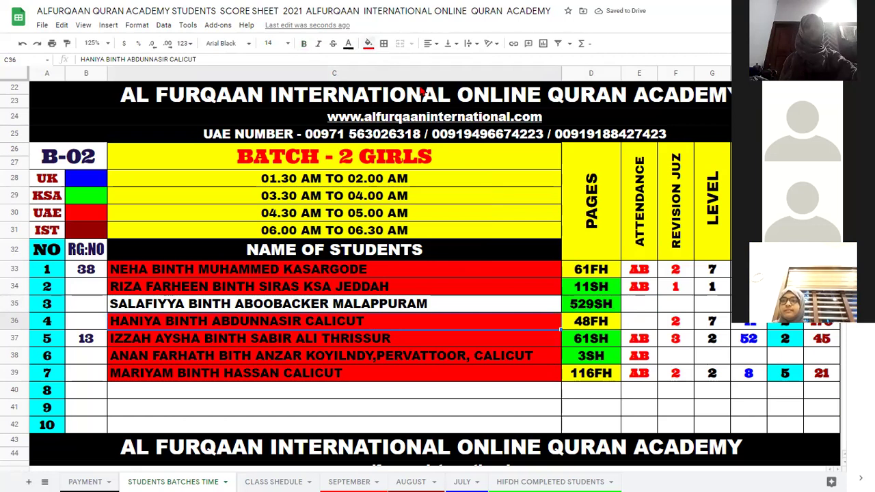
click(472, 78)
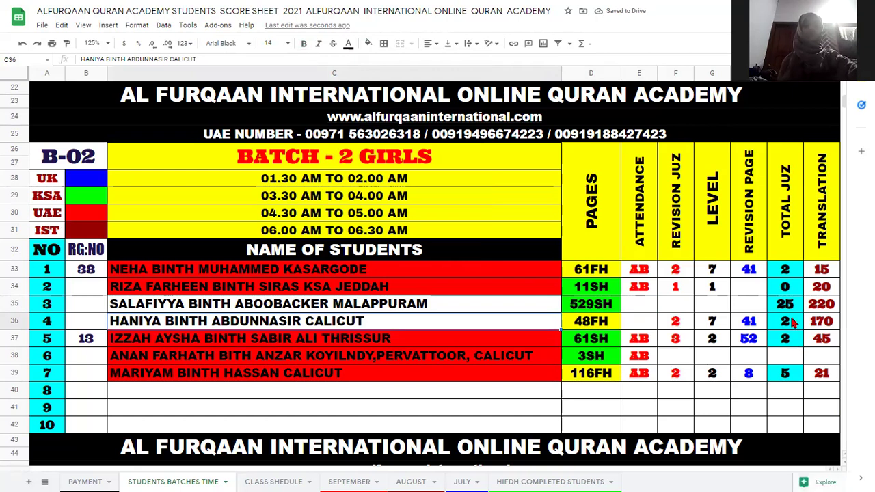
click(821, 326)
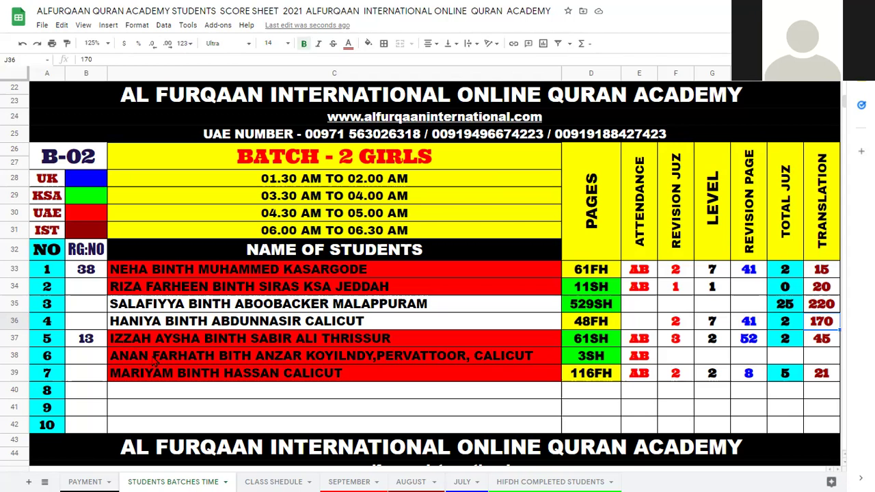
- Clear the attendance mark of student 6 in cell E38
click(531, 361)
click(581, 363)
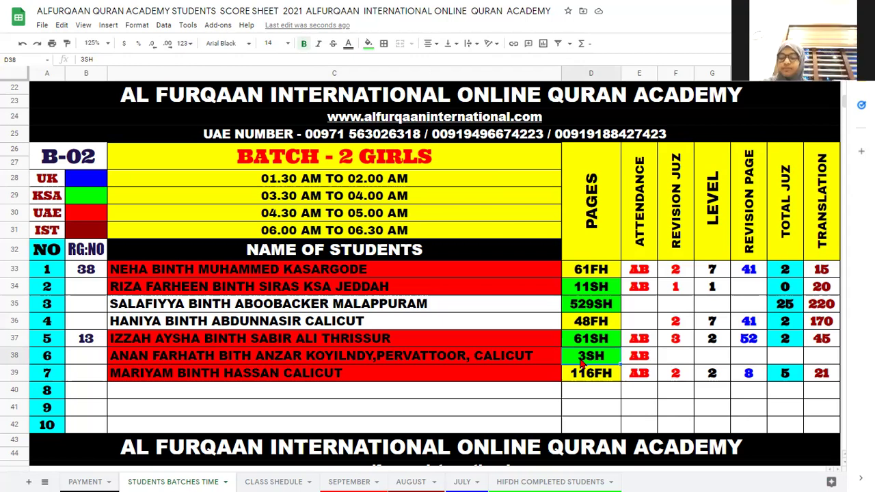
click(640, 358)
key(Delete)
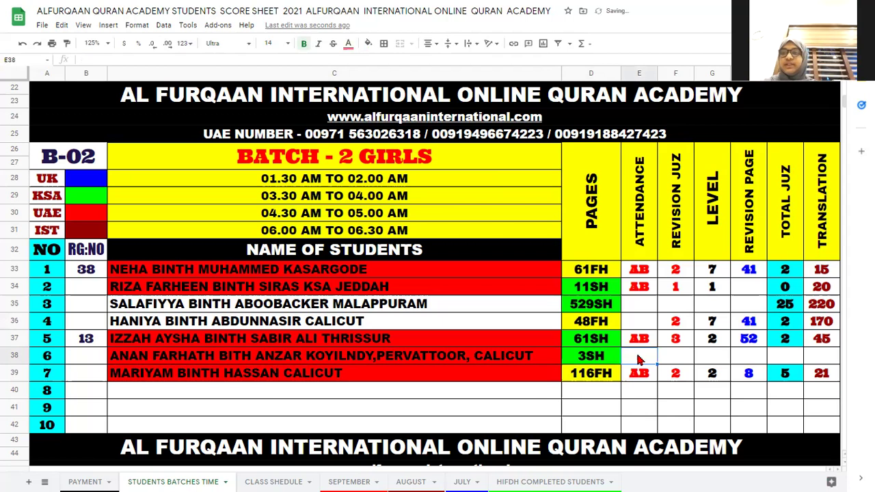